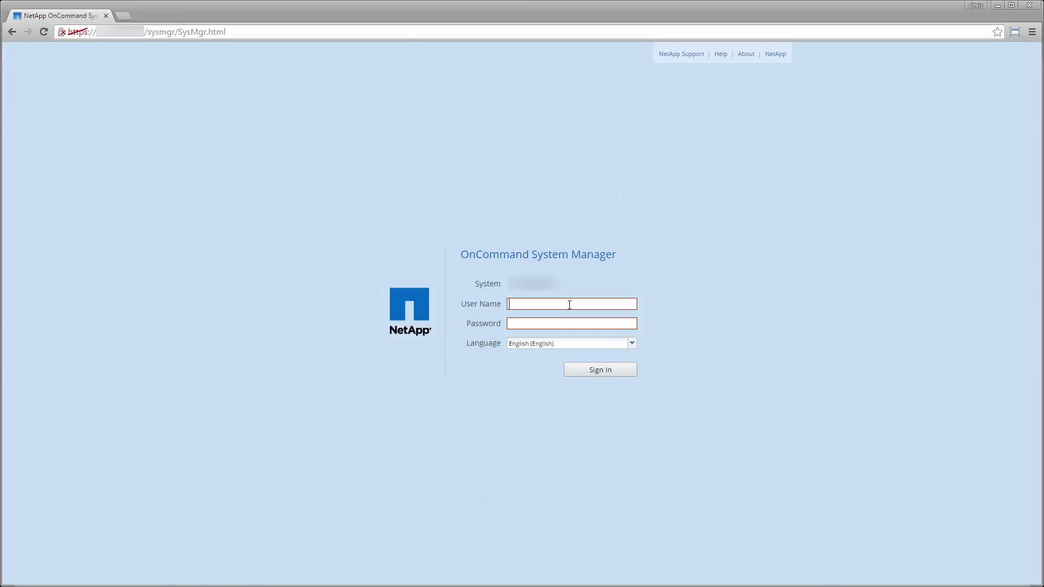
- Sign in to System Manager with the administrator user name and account password
text(admin)
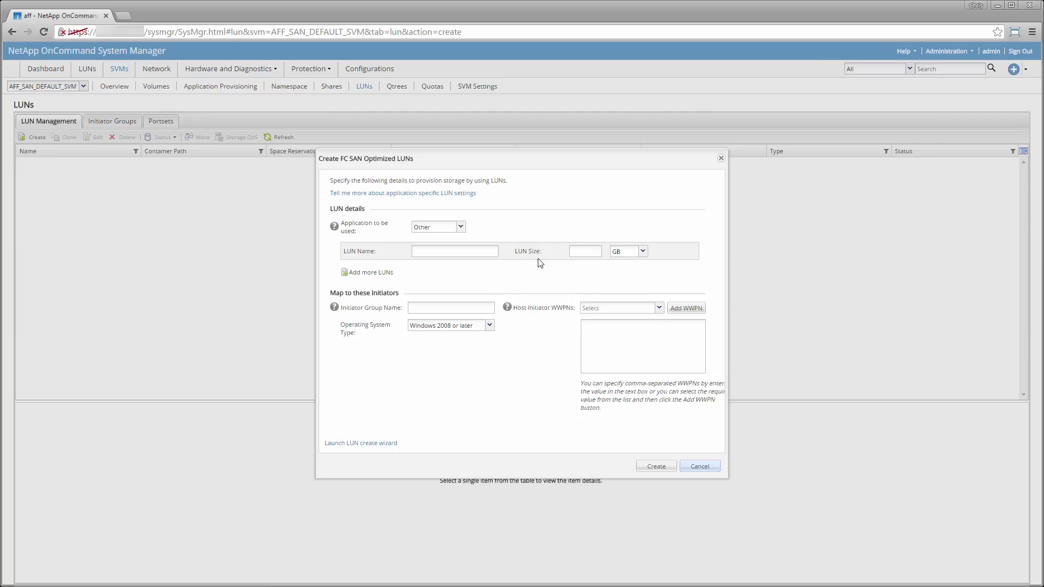
- Keep application type Other and define the first LUN 'data' at 1 TB
click(462, 228)
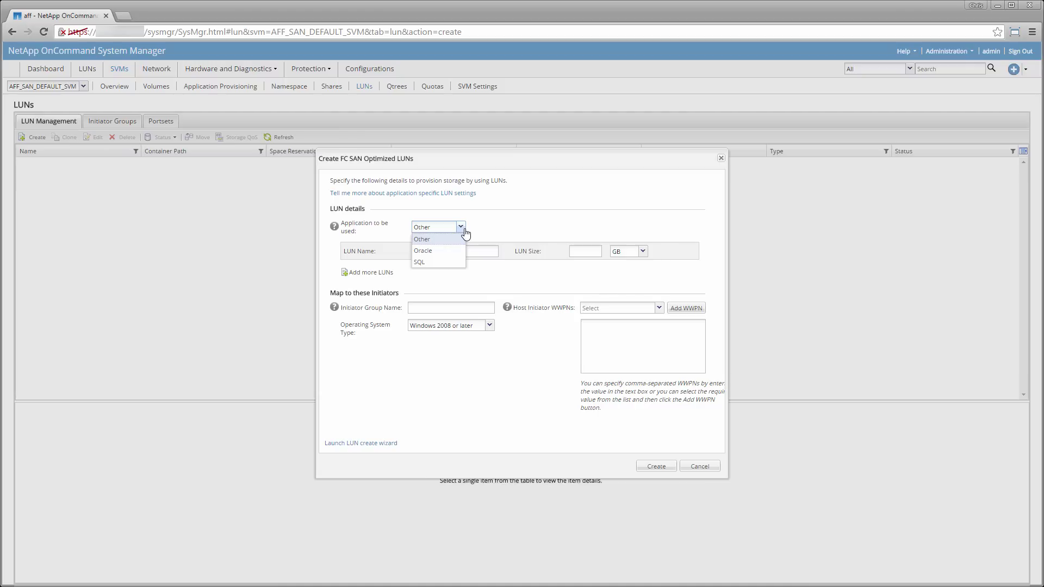
click(430, 239)
click(430, 253)
text(data)
click(585, 252)
text(1)
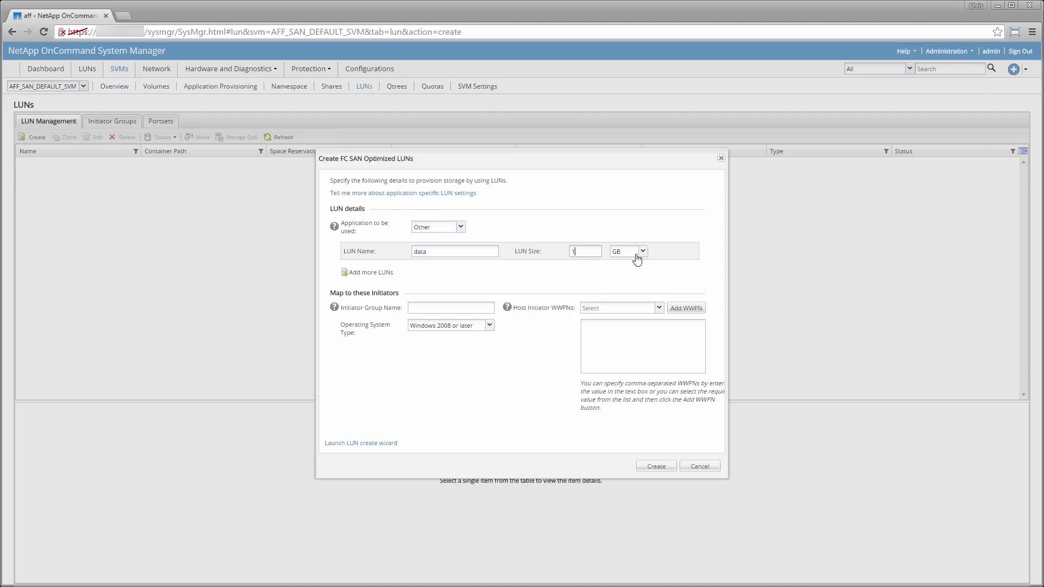
click(634, 253)
click(625, 271)
- Add a second LUN named 'logs' sized 1 TB
click(376, 275)
click(450, 275)
text(logs)
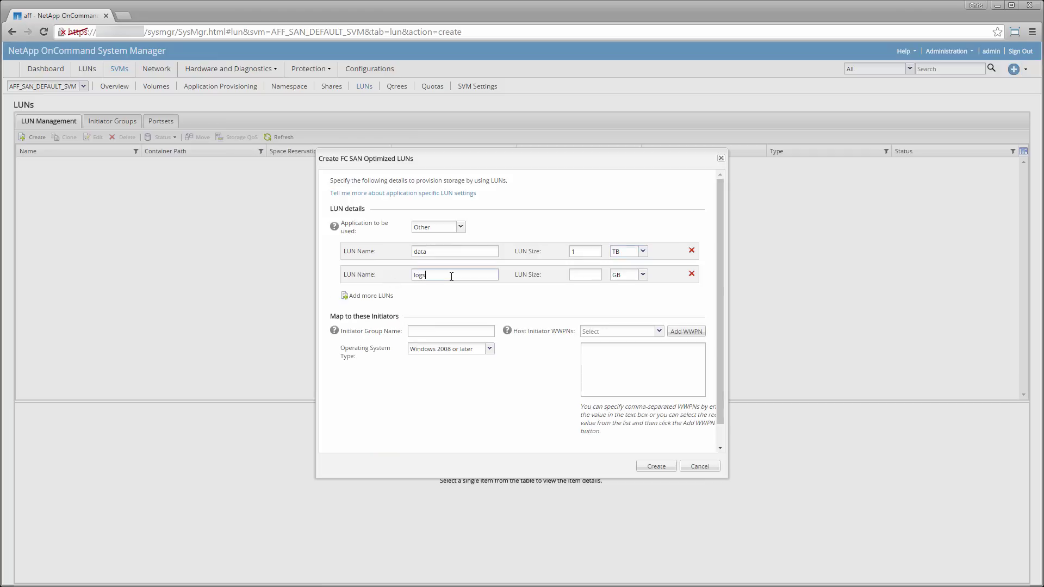
click(583, 275)
text(1)
click(642, 275)
click(623, 294)
- Add a third LUN named 'archive' sized 10 TB
click(371, 295)
click(427, 297)
text(archive)
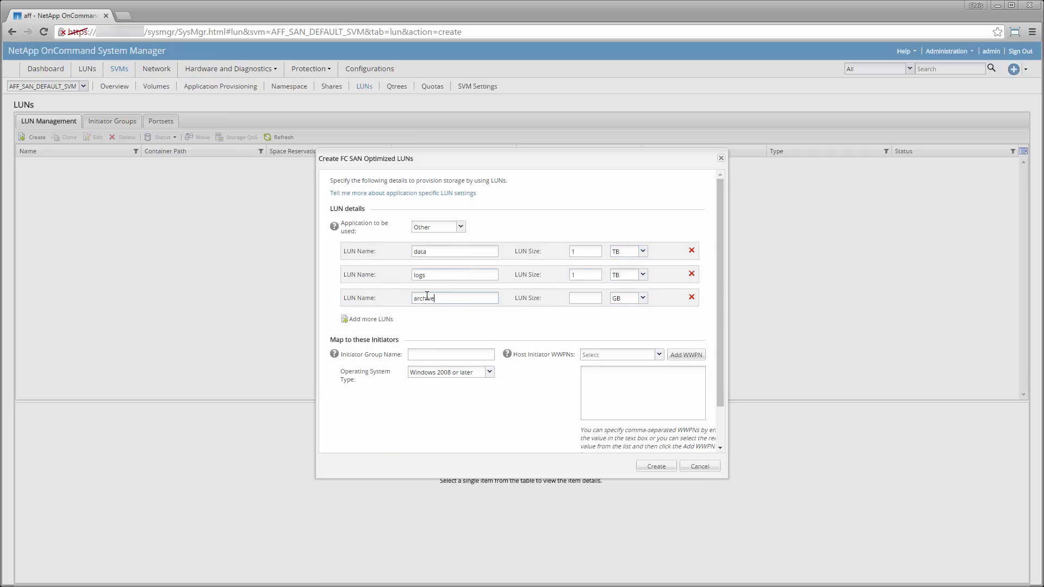
click(593, 300)
text(10)
click(632, 298)
click(625, 315)
- Map the LUNs to a new Linux initiator group 'application' with the pasted host WWPN
click(479, 356)
text(application)
click(488, 373)
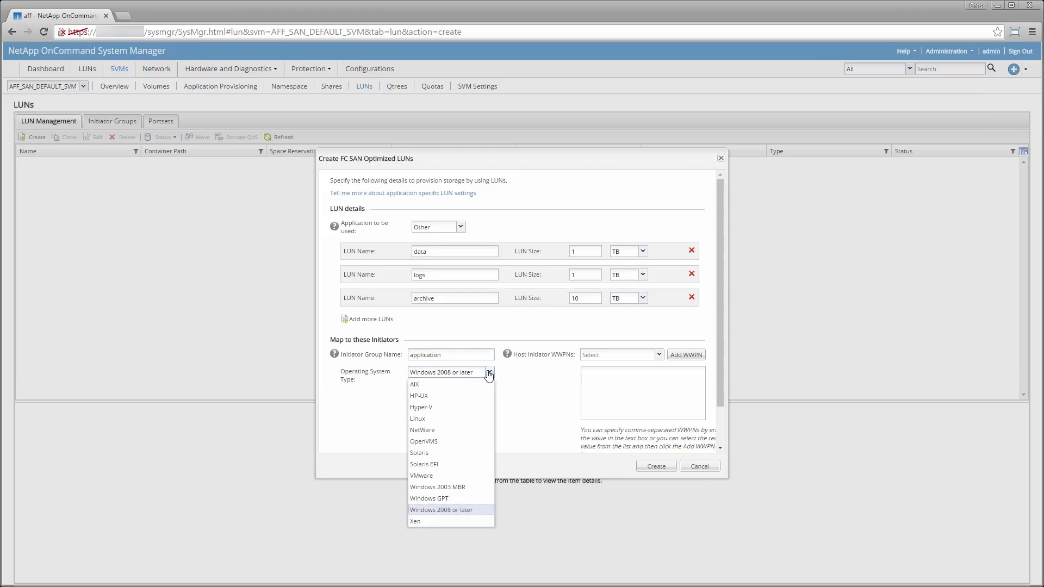
click(448, 425)
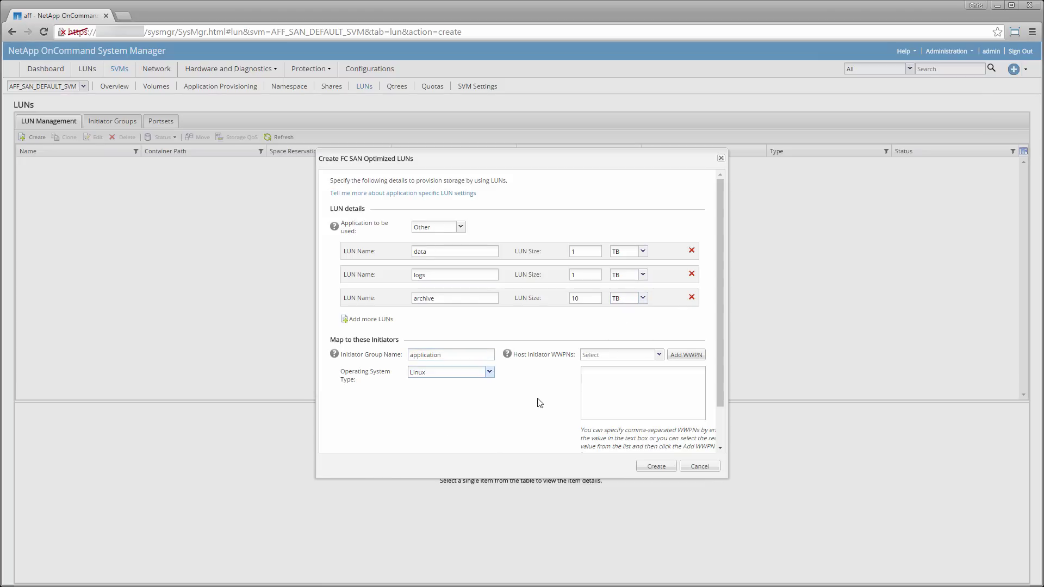
click(614, 357)
text(00:01:02:03:04:05:06:07)
click(686, 354)
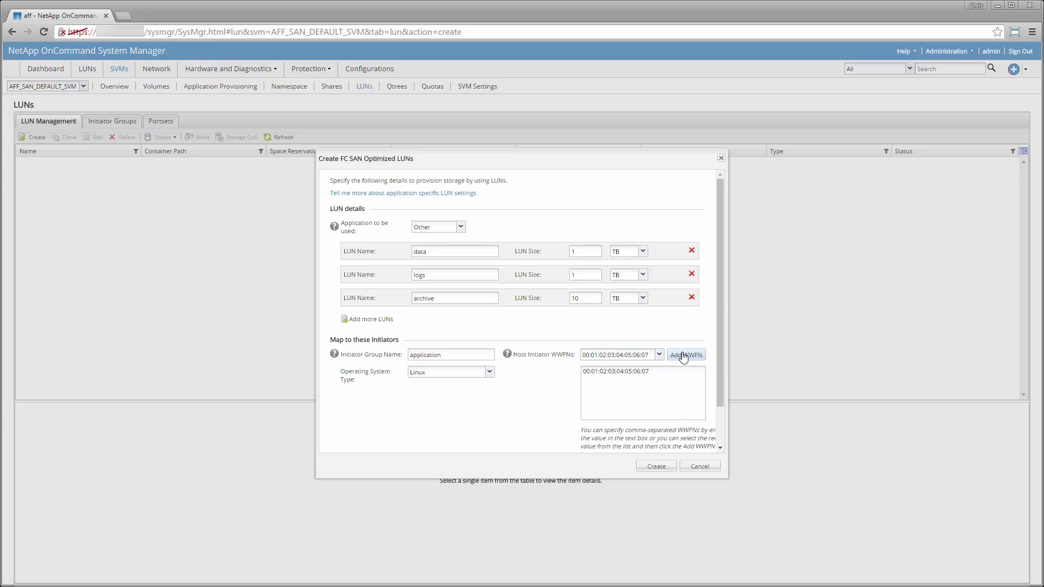
- Create the data, logs and archive LUNs with the application igroup and dismiss the summary
click(658, 467)
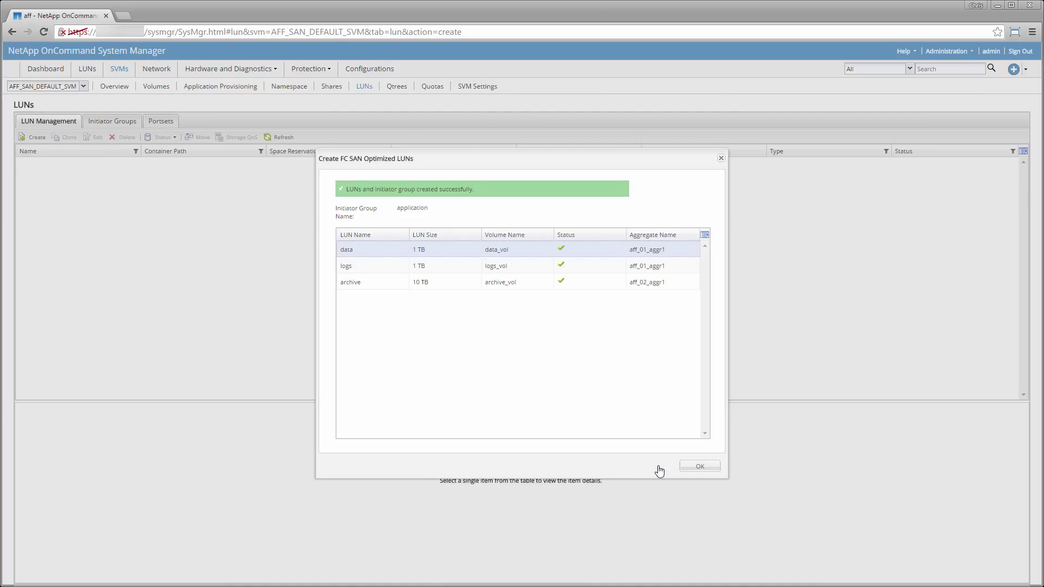
click(686, 469)
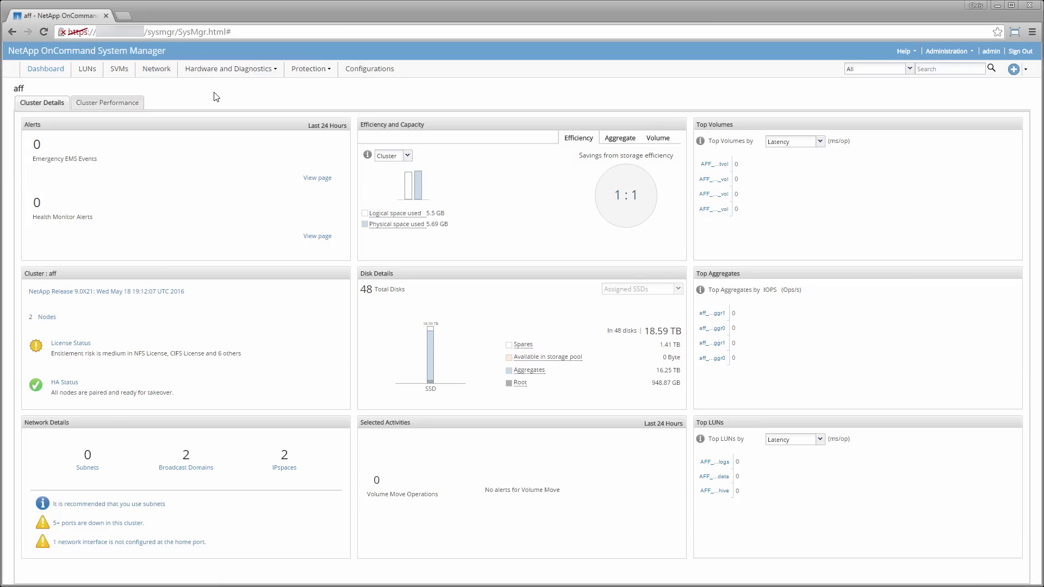
- Open the AFF_SAN_DEFAULT_SVM overview from the SVMs list
click(120, 72)
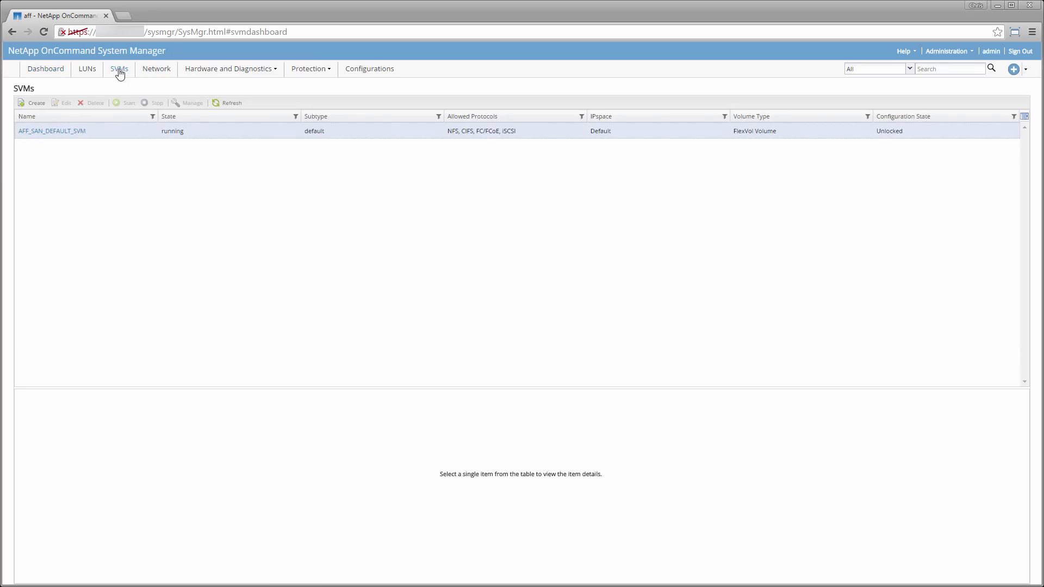
click(67, 135)
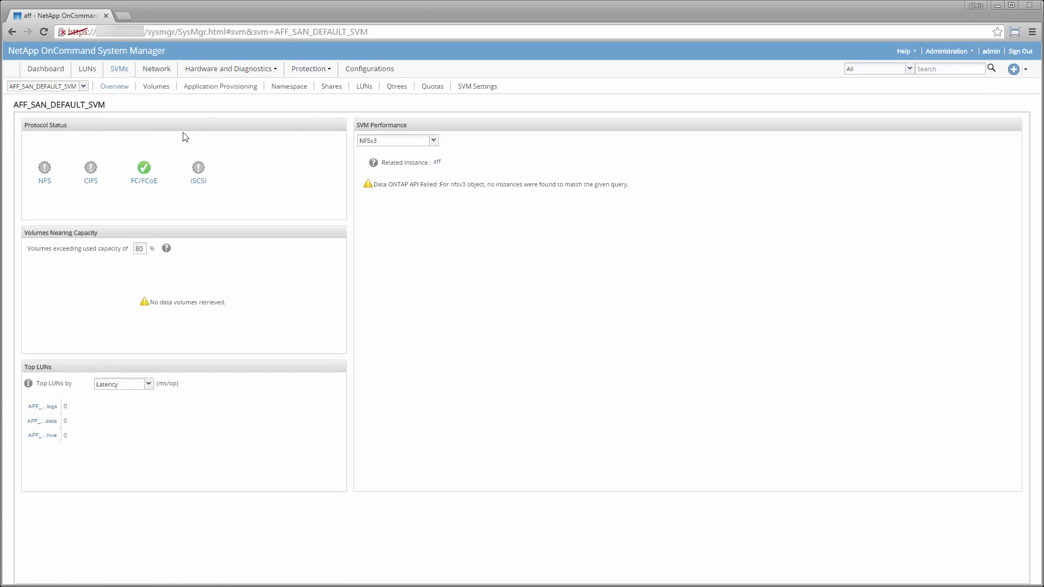
- Browse the Oracle, SQL Server, VSI and VDI provisioning templates, ending on SAN Virtual Desktop
click(218, 87)
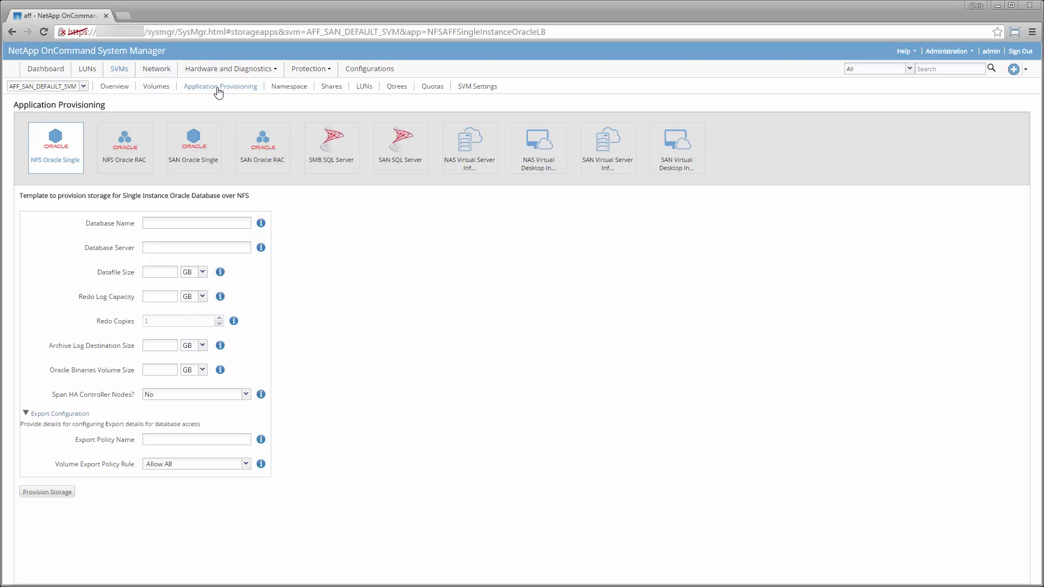
click(127, 148)
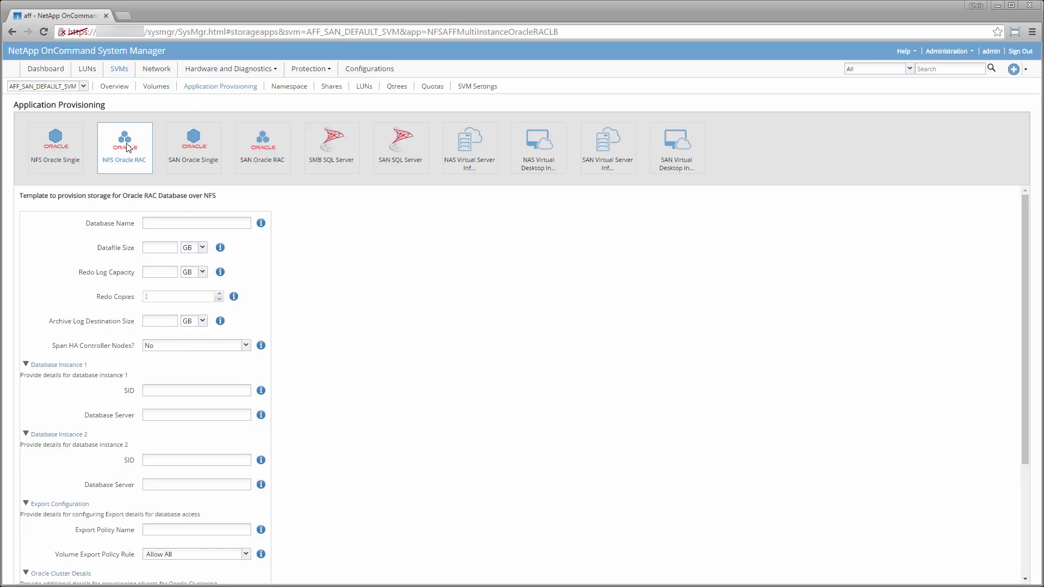
click(213, 150)
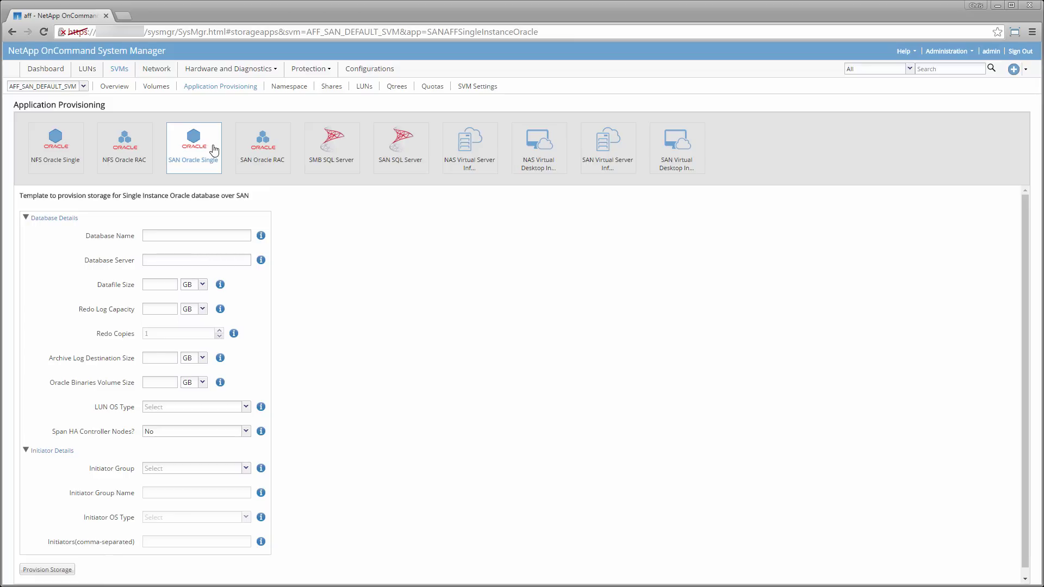
click(269, 152)
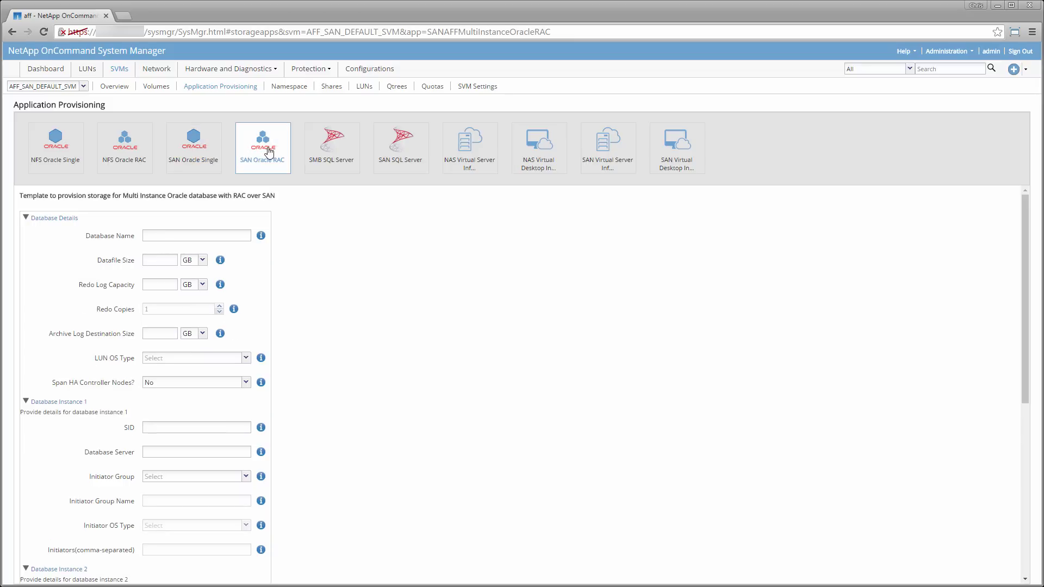
click(337, 151)
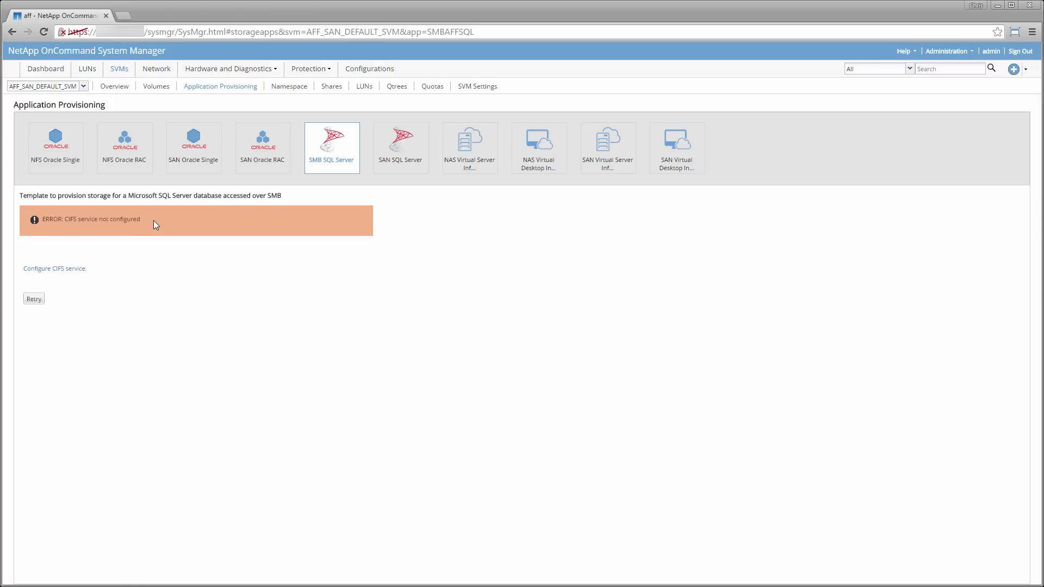
click(404, 156)
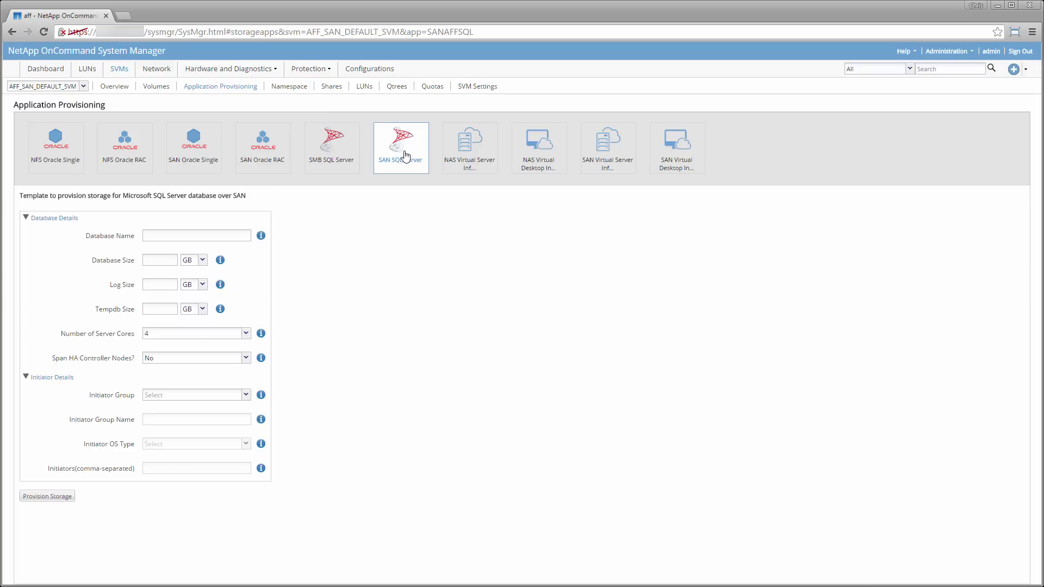
click(471, 153)
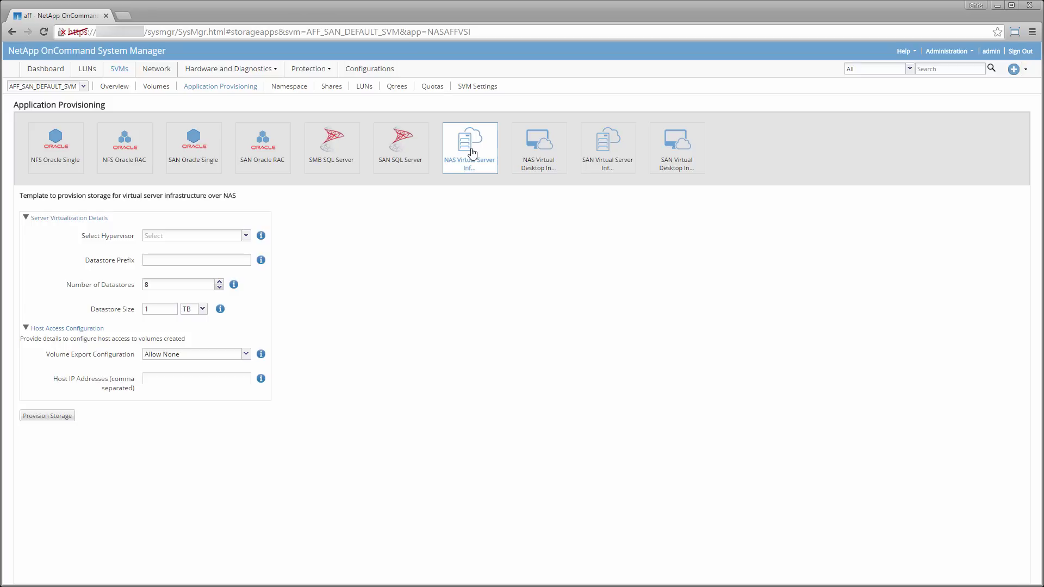
click(555, 155)
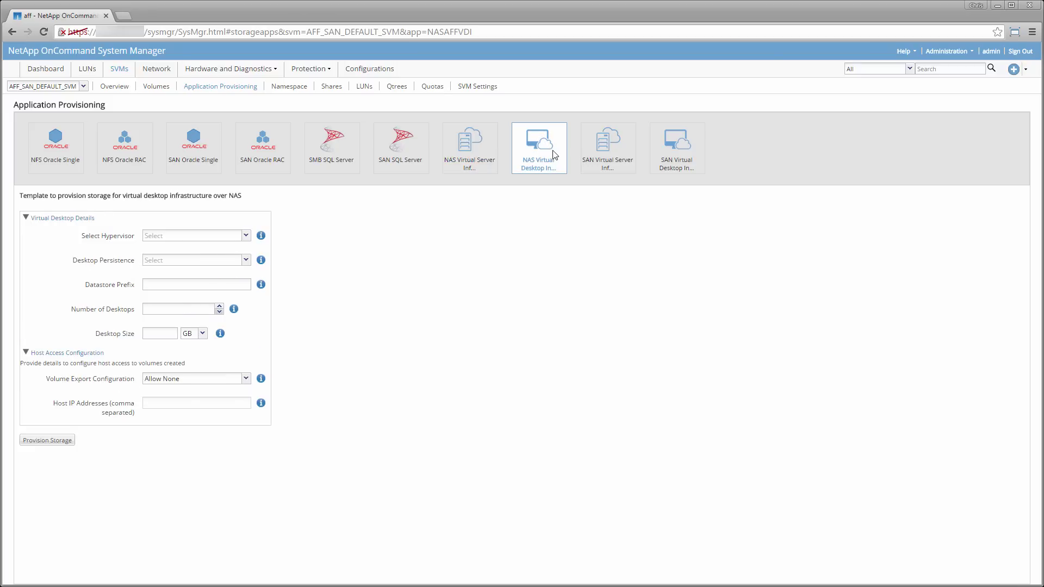
click(622, 156)
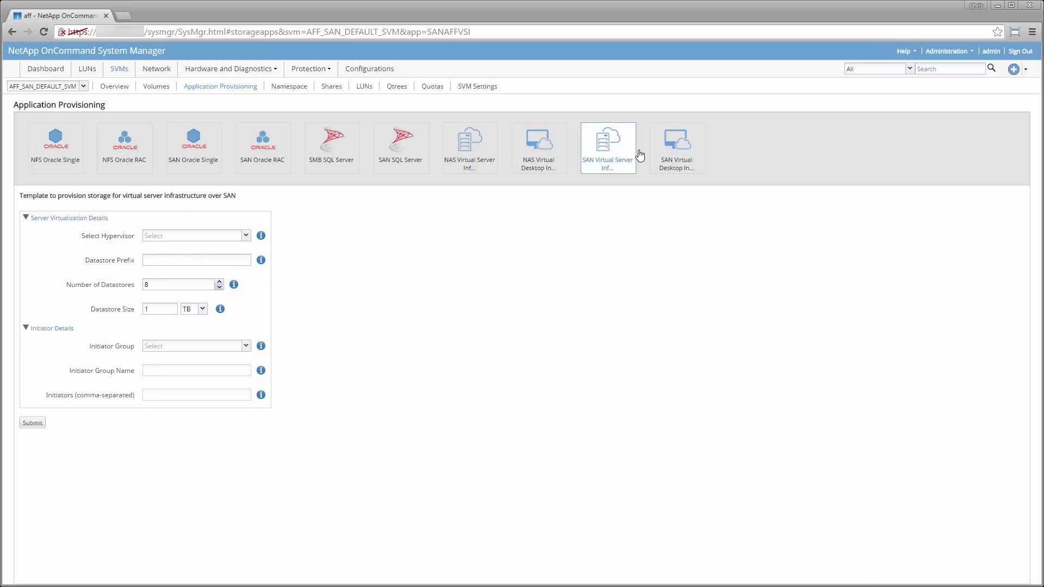
click(689, 155)
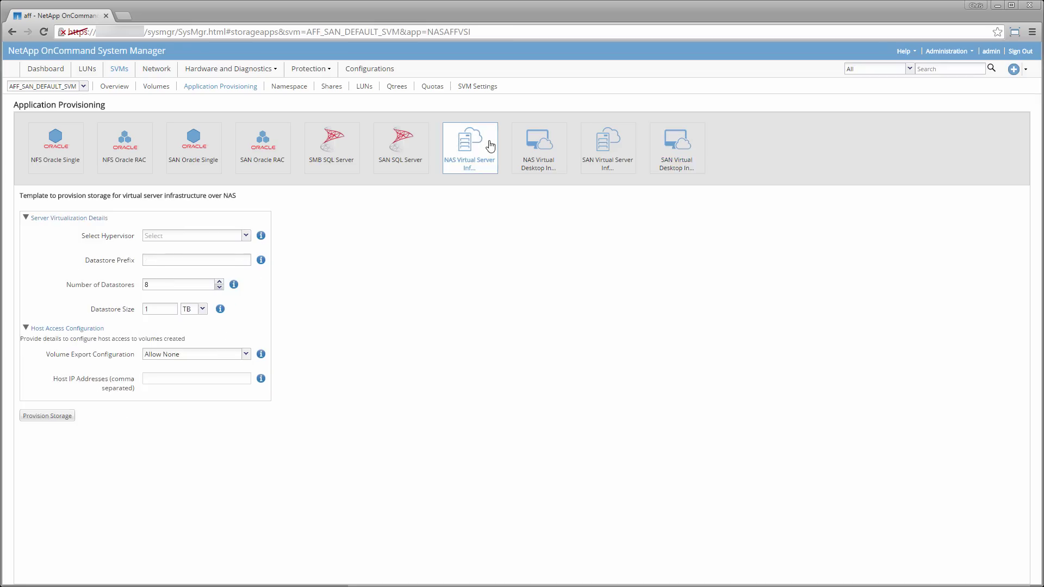
- Provision NAS VSI storage for VMware: prefix 'datastore', 8 datastores of 1 TB, Allow All exports
click(246, 238)
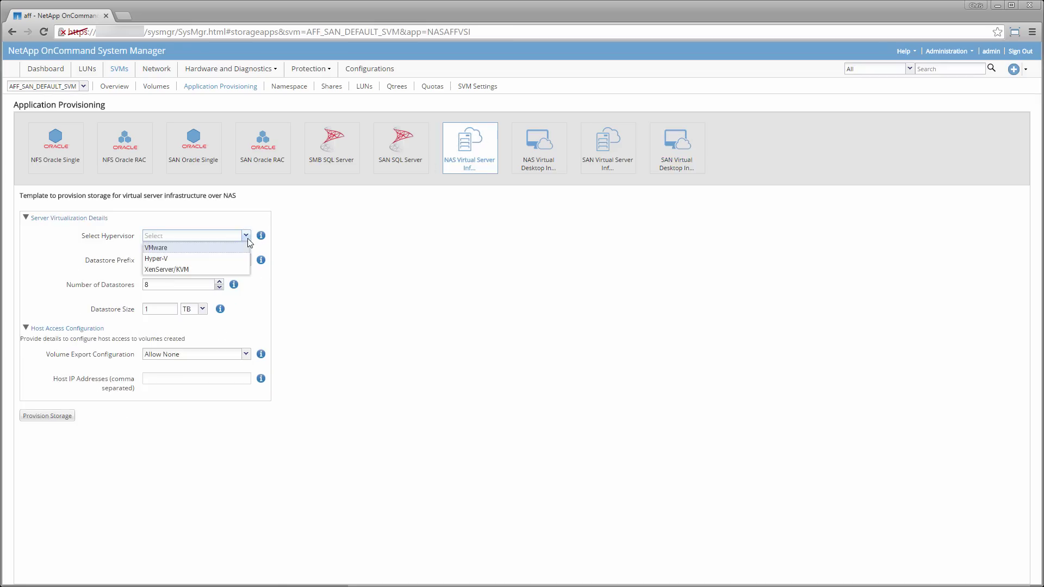
click(217, 248)
click(210, 263)
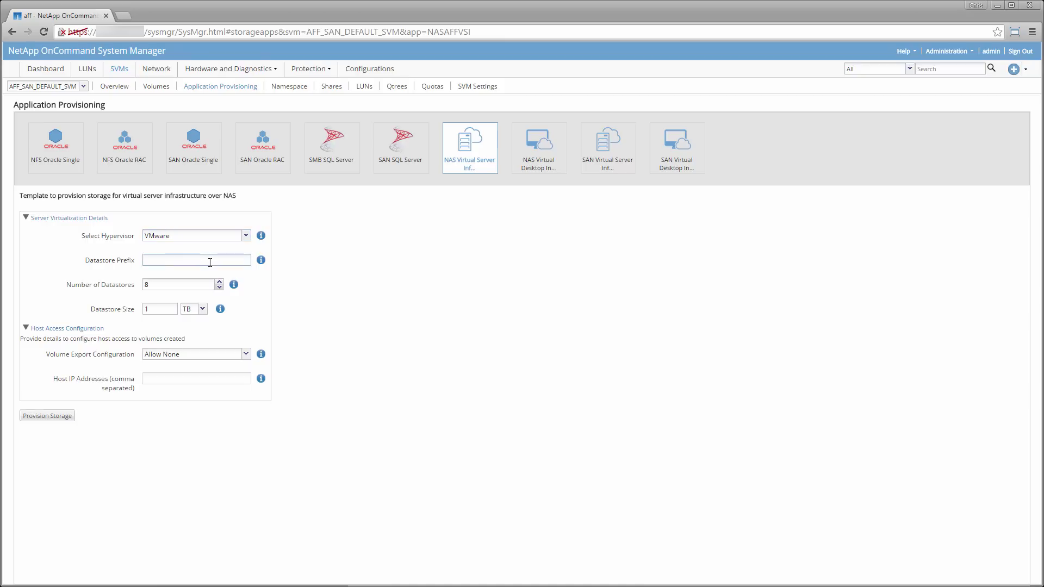
text(datastore)
click(179, 285)
click(245, 354)
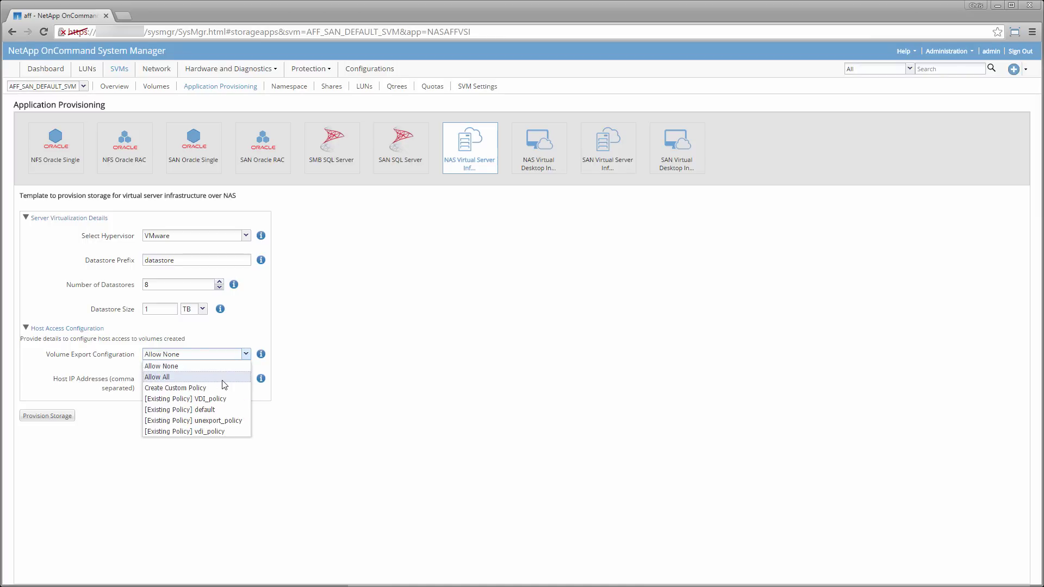
click(222, 379)
click(68, 421)
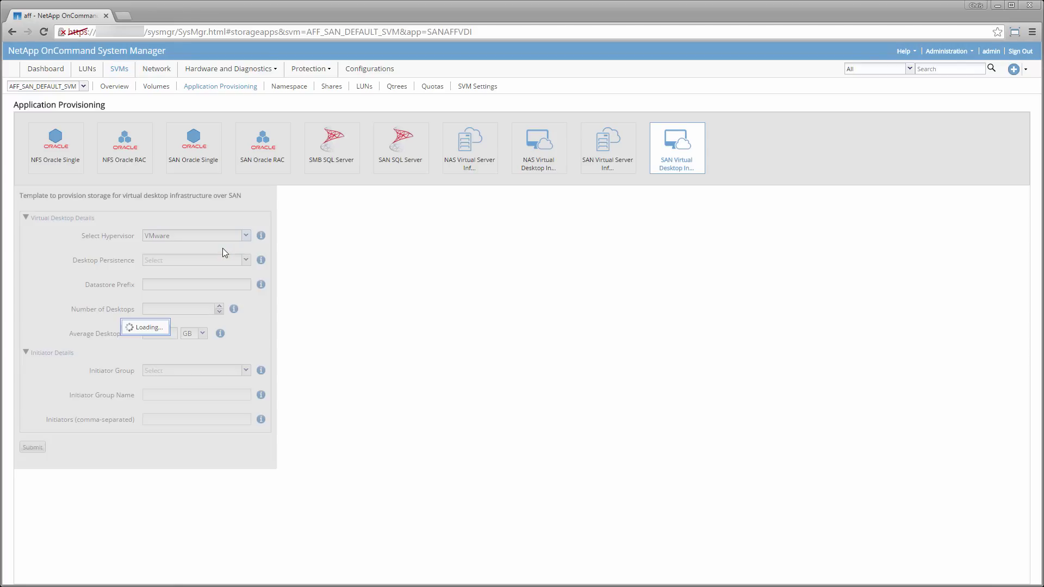
- Configure 2000 nonpersistent desktops with prefix 'desktops' and 32 GB average size
click(245, 260)
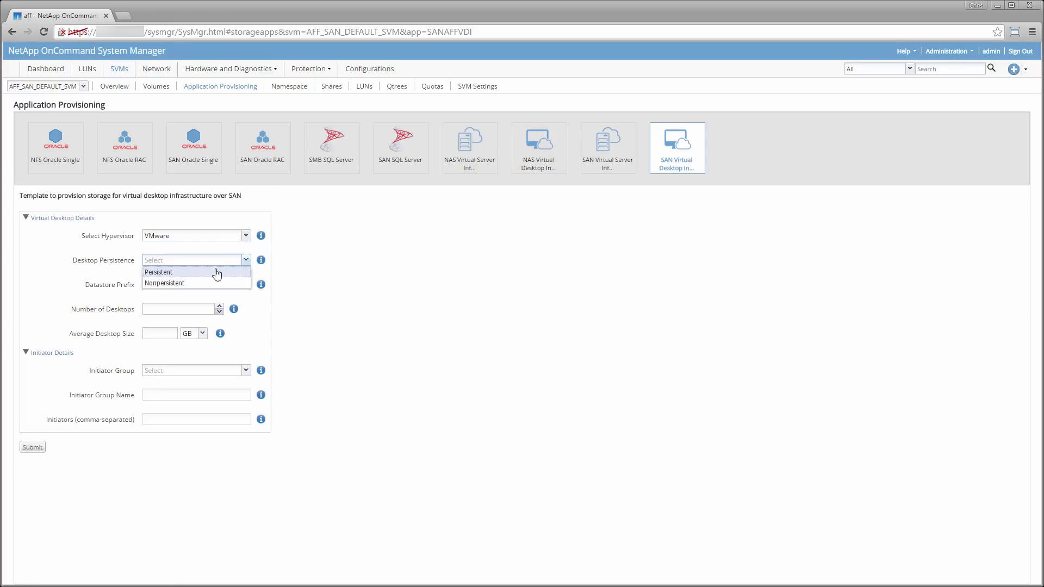
click(170, 284)
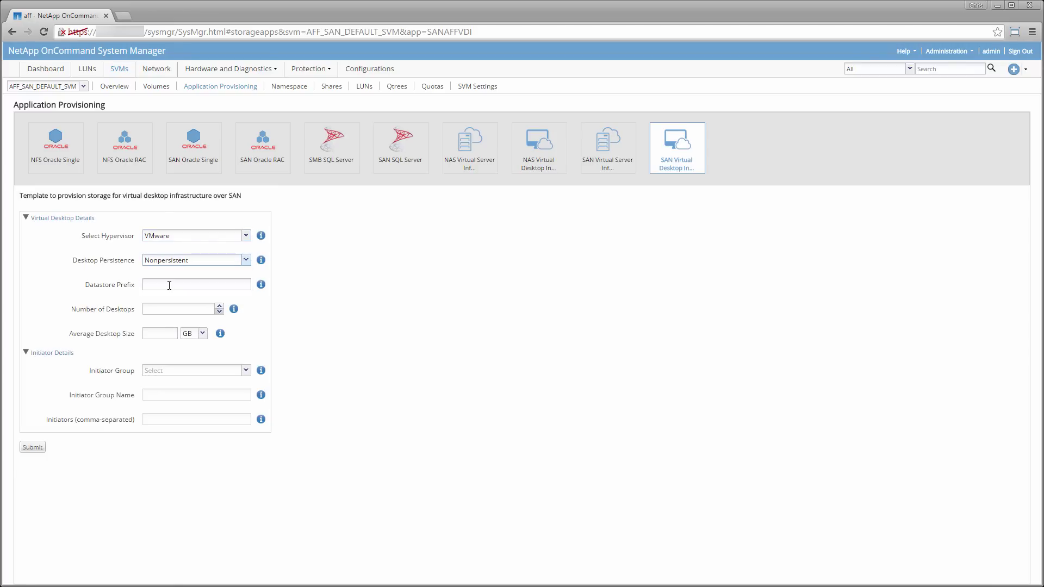
text(desktops)
key(Tab)
text(2000)
click(163, 332)
text(32)
- Create a new initiator group 'desktops' with the pasted initiator and submit the request
click(170, 371)
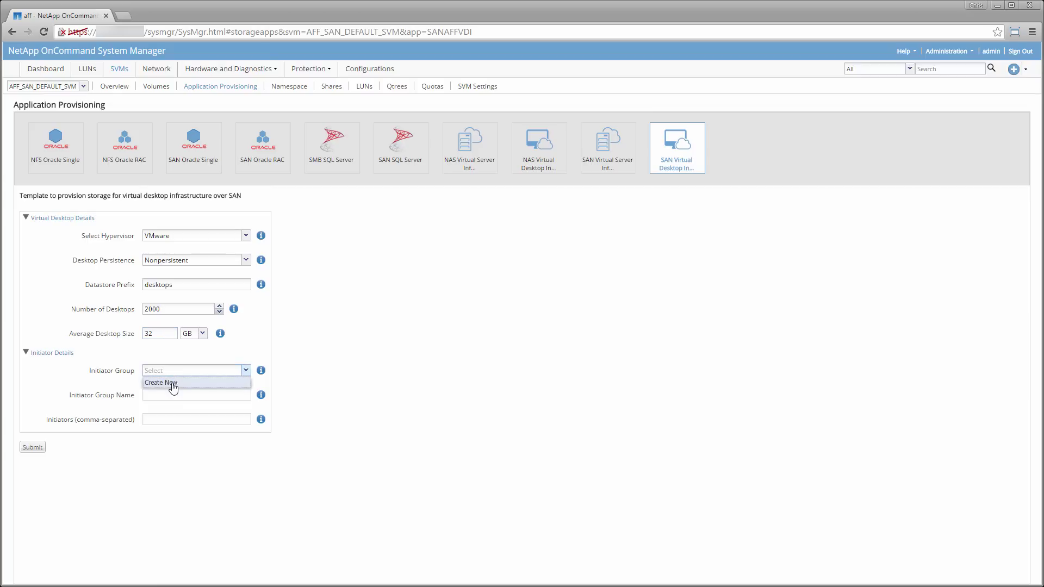
click(172, 383)
text(desktops)
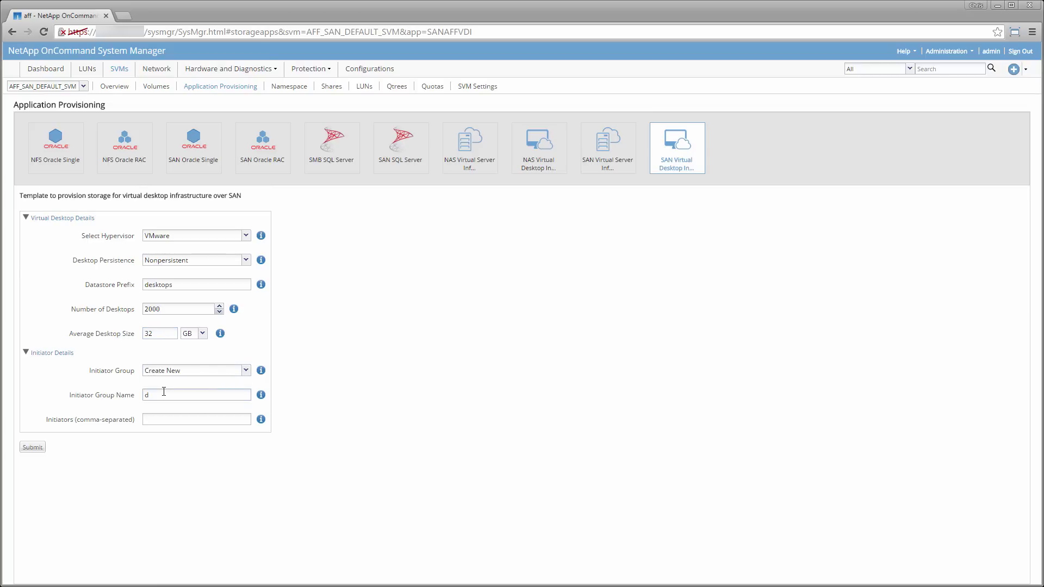
key(Tab)
text(01:02:03:04:05:06:07:08)
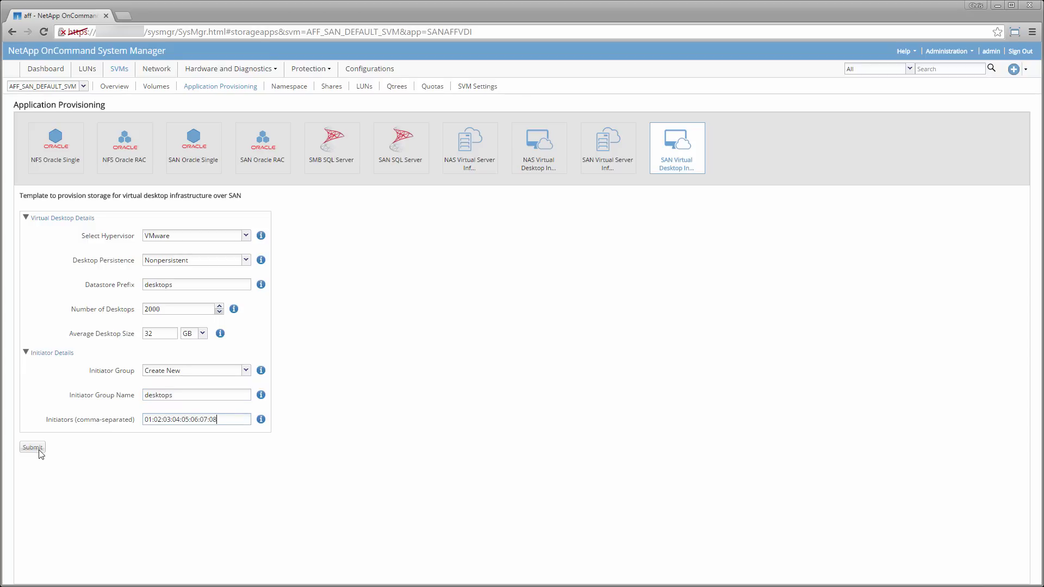
click(37, 449)
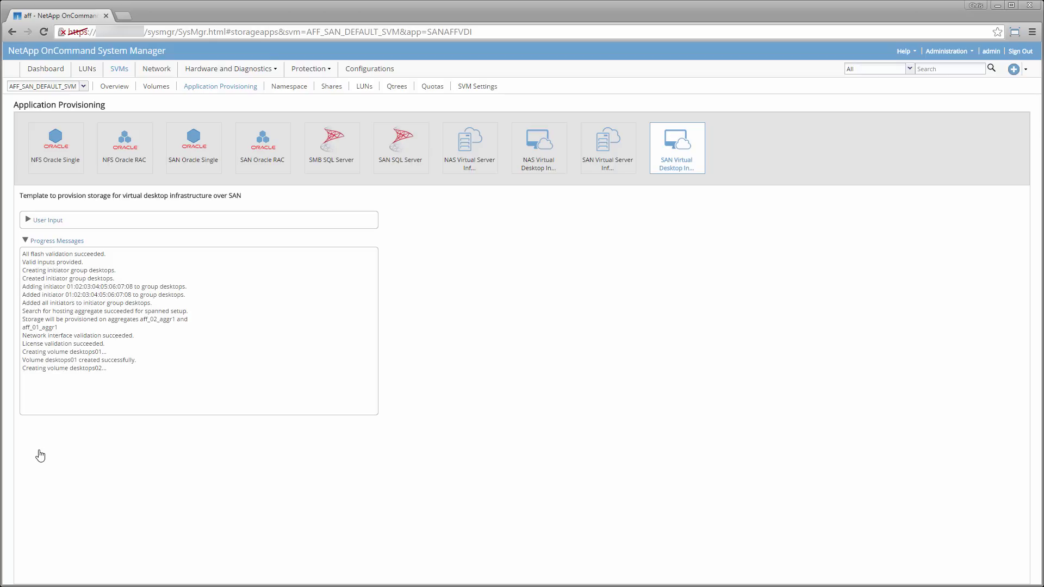